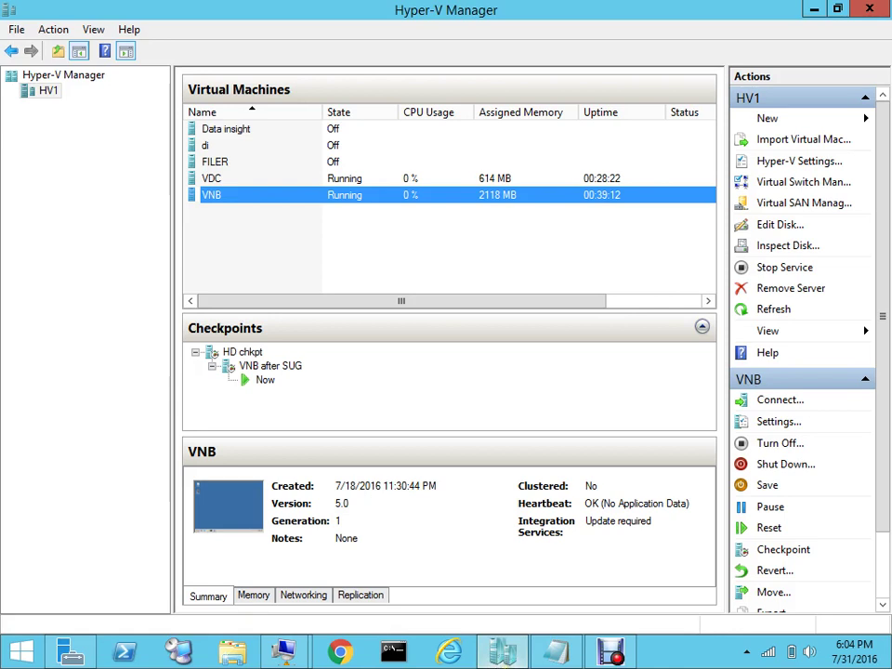
Switch to the NB demo notes in Notepad to review the server roles, IP addresses and domain name
{"action": "key", "text": "super+d"}
{"action": "key", "text": "super+d"}
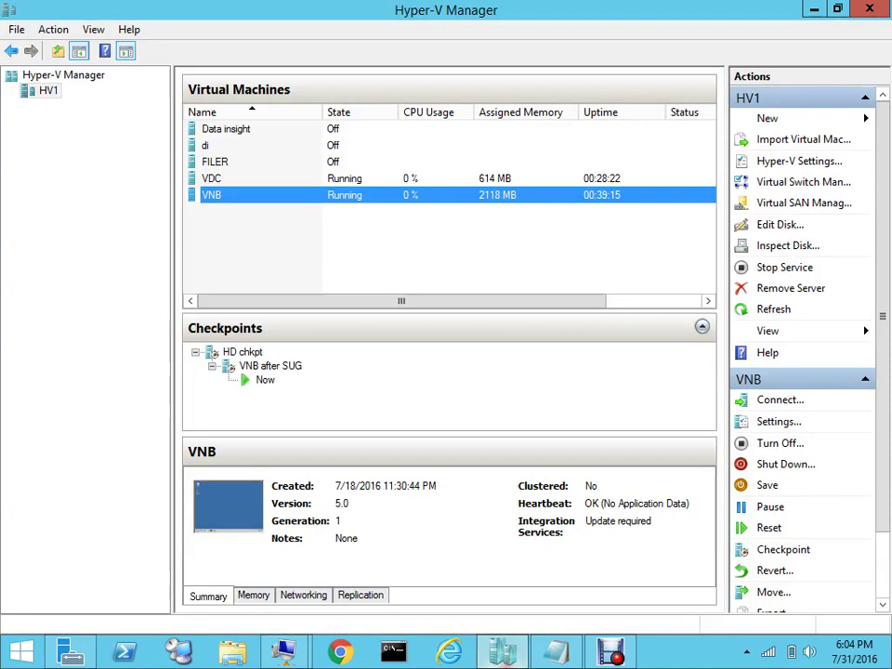
{"action": "left_click", "coordinate": [554, 656]}
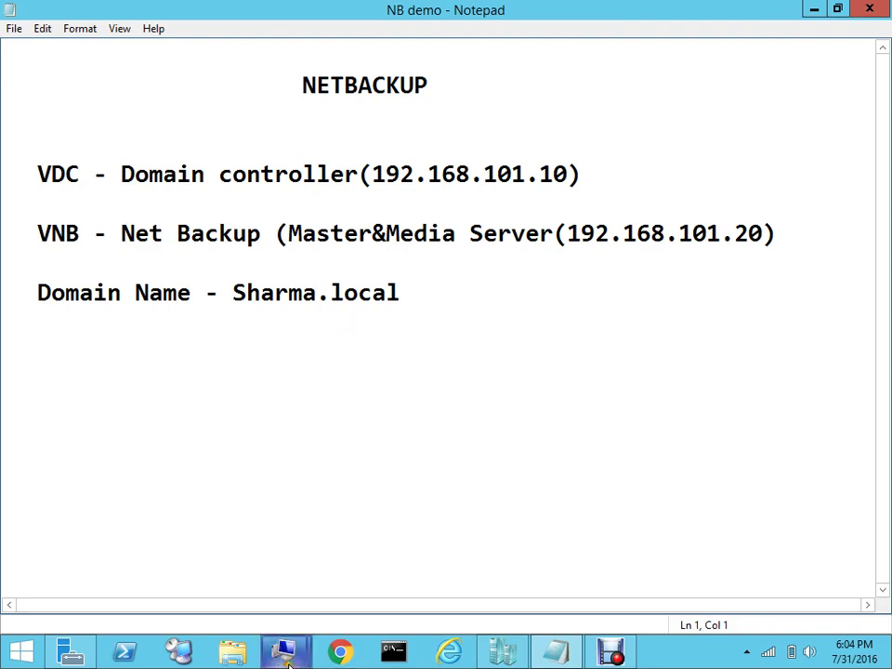
Switch to the VNB virtual machine and display the master server's configuration wizards in the NetBackup Administration Console
{"action": "mouse_move", "coordinate": [286, 653]}
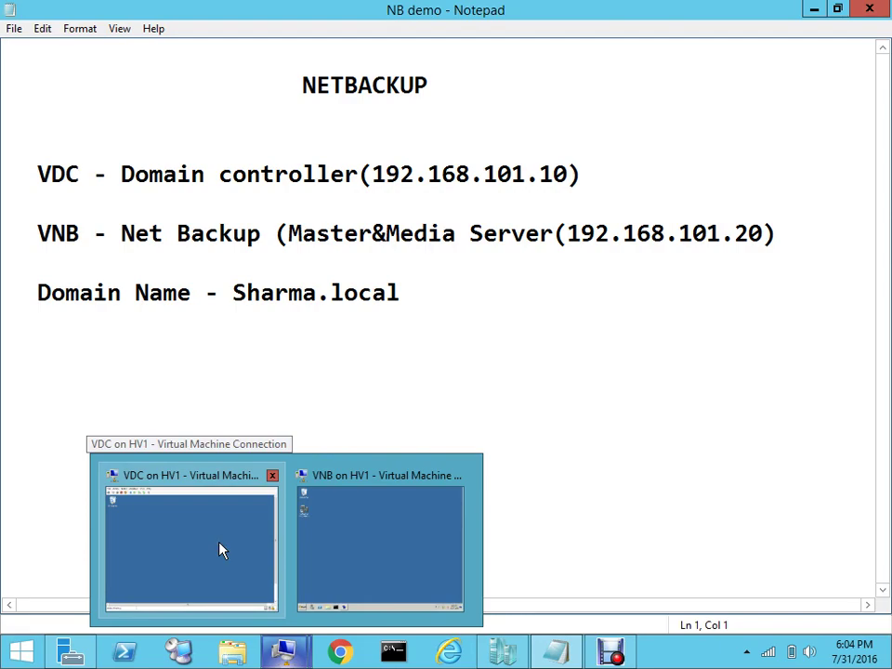
{"action": "left_click", "coordinate": [367, 544]}
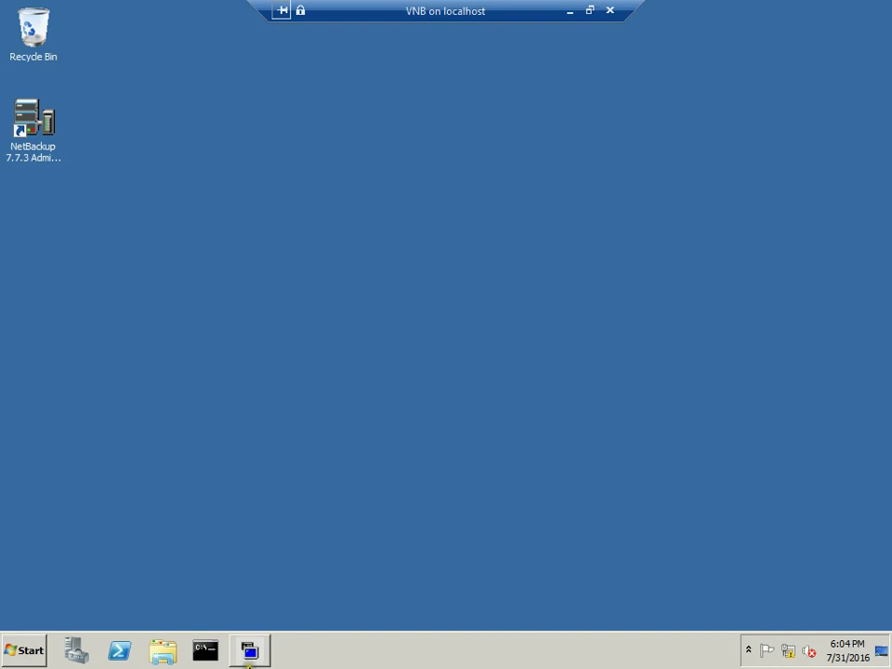
{"action": "left_click", "coordinate": [251, 660]}
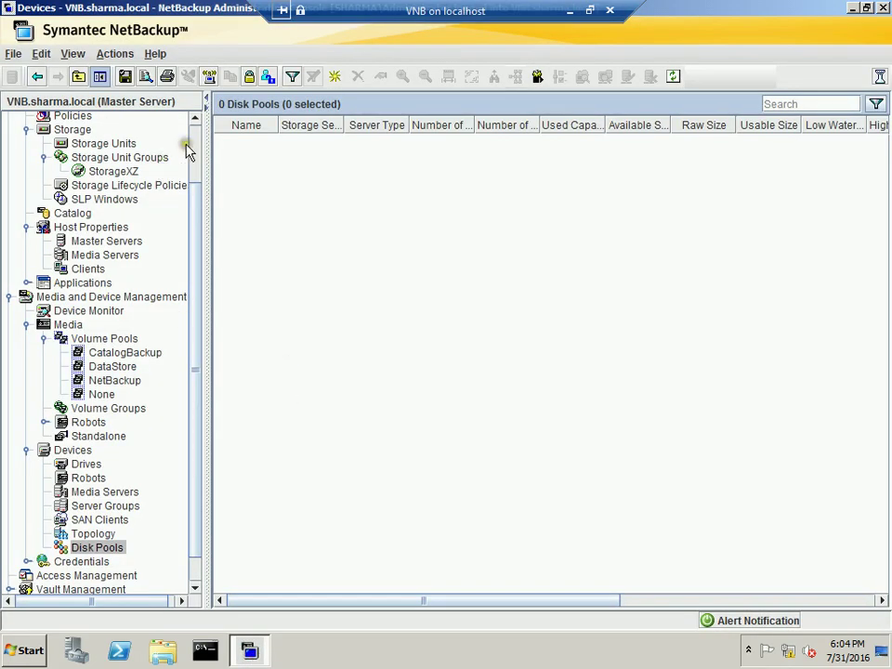
{"action": "scroll", "coordinate": [195, 148], "scroll_direction": "up", "scroll_amount": 3}
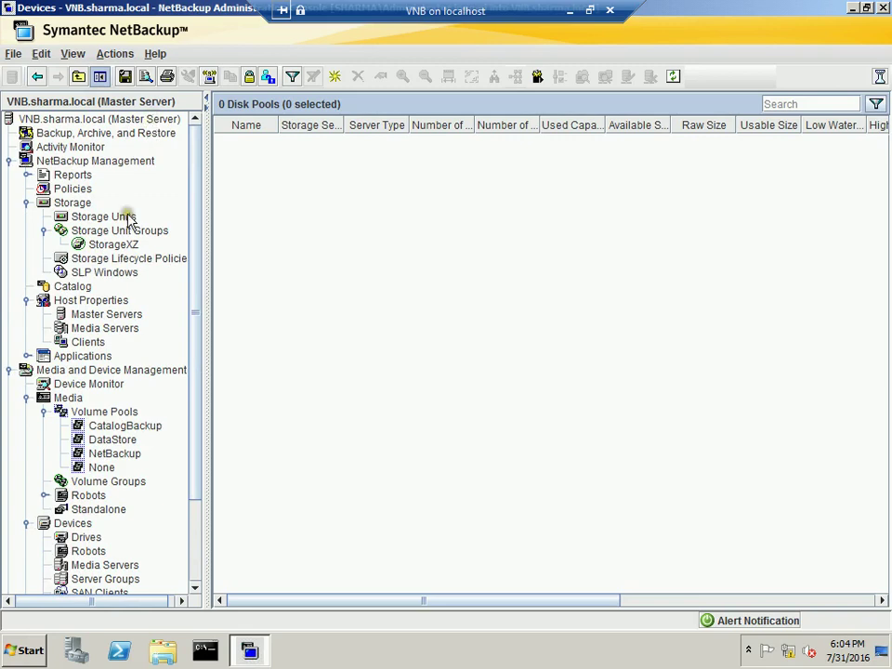
{"action": "left_click", "coordinate": [152, 119]}
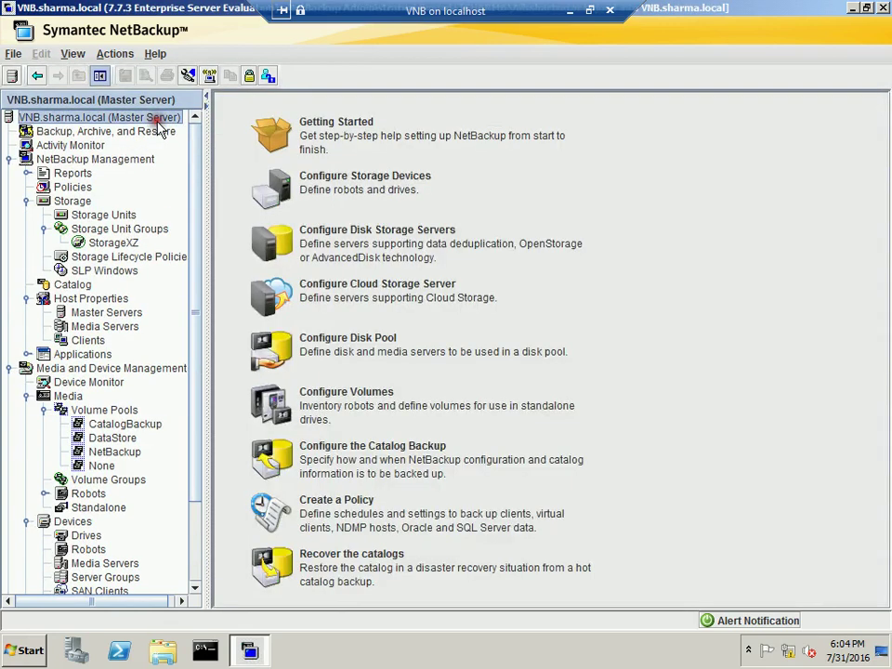
{"action": "left_click", "coordinate": [465, 266]}
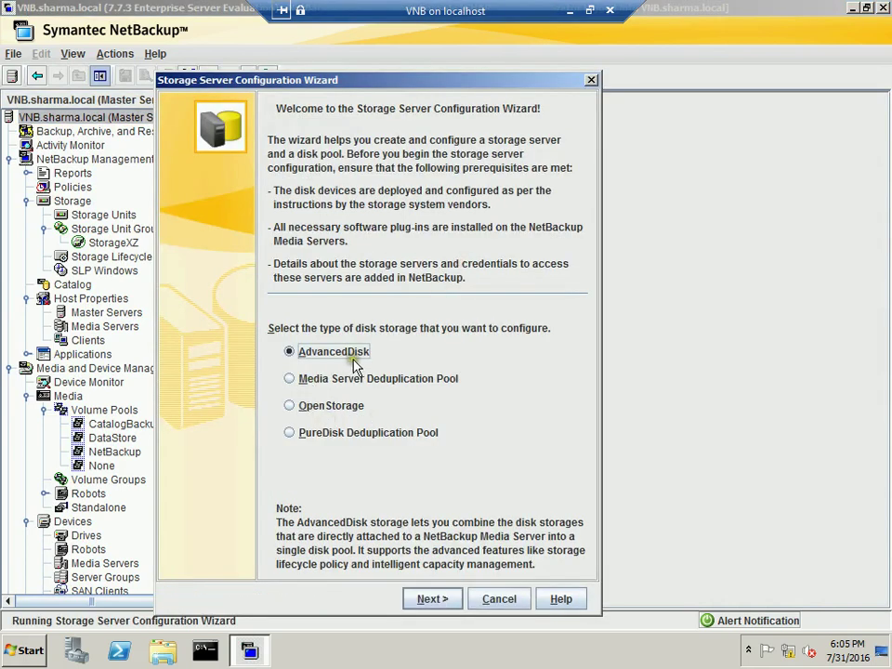
{"action": "left_click", "coordinate": [454, 607]}
{"action": "left_click", "coordinate": [432, 600]}
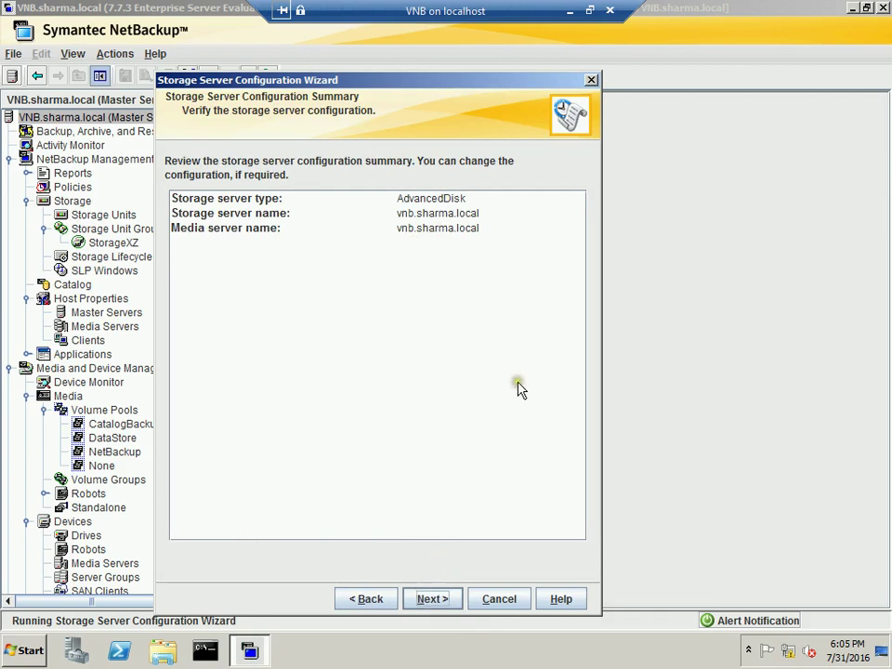
{"action": "left_click", "coordinate": [592, 81]}
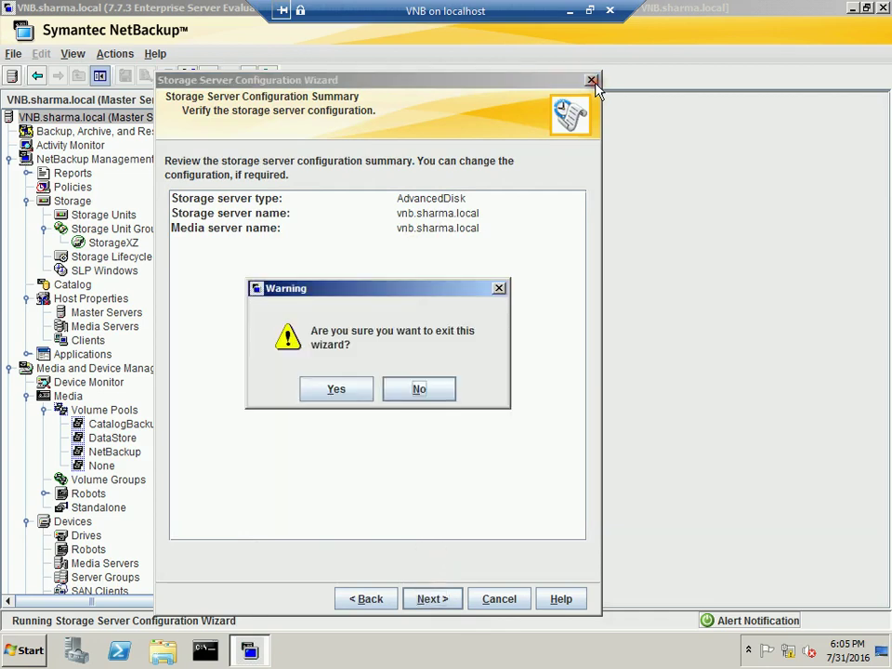
{"action": "left_click", "coordinate": [346, 390]}
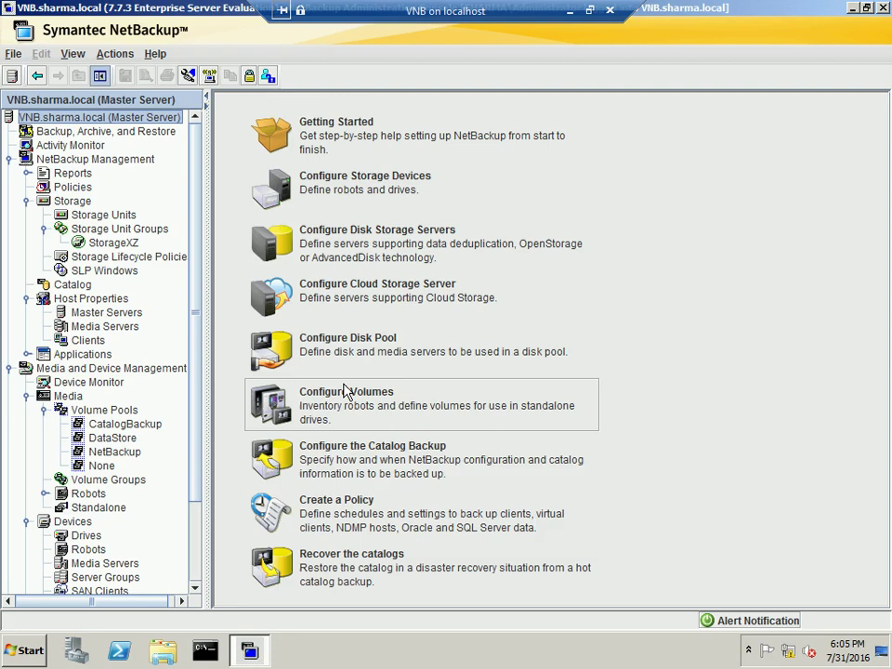
Start configuring an AdvancedDisk disk pool using the storage server vnb.sharma.local
{"action": "left_click", "coordinate": [416, 366]}
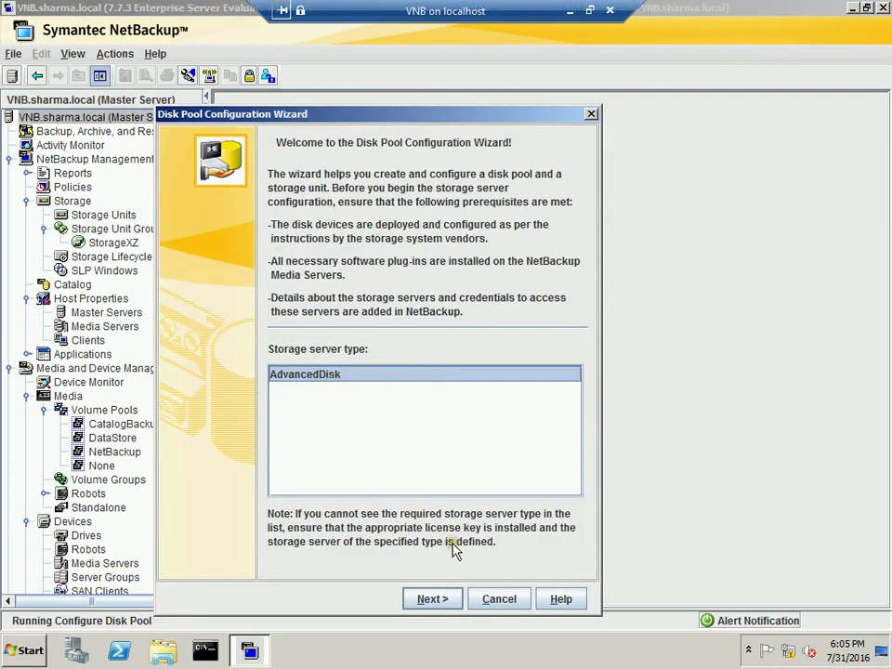
{"action": "left_click", "coordinate": [448, 601]}
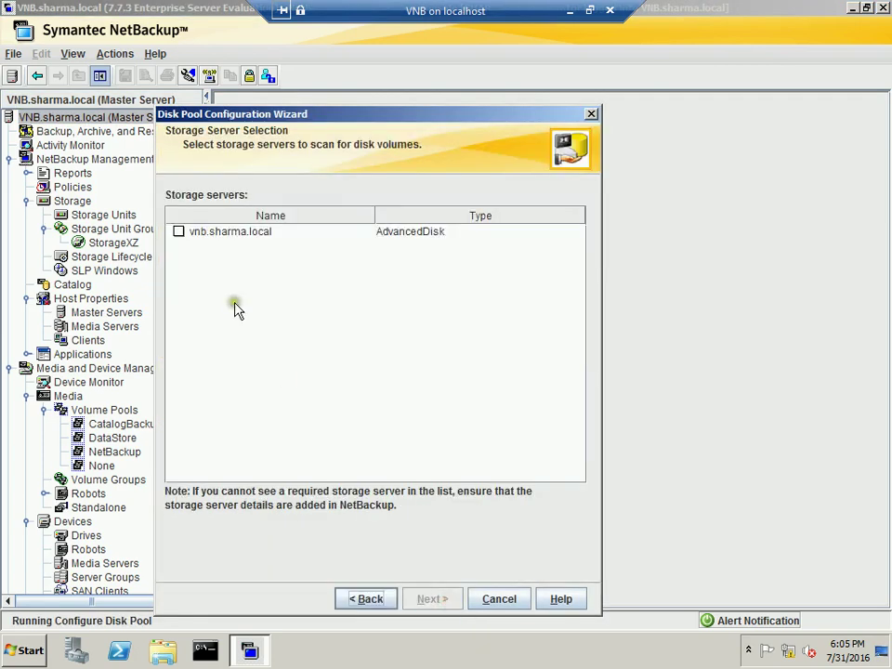
{"action": "left_click", "coordinate": [178, 233]}
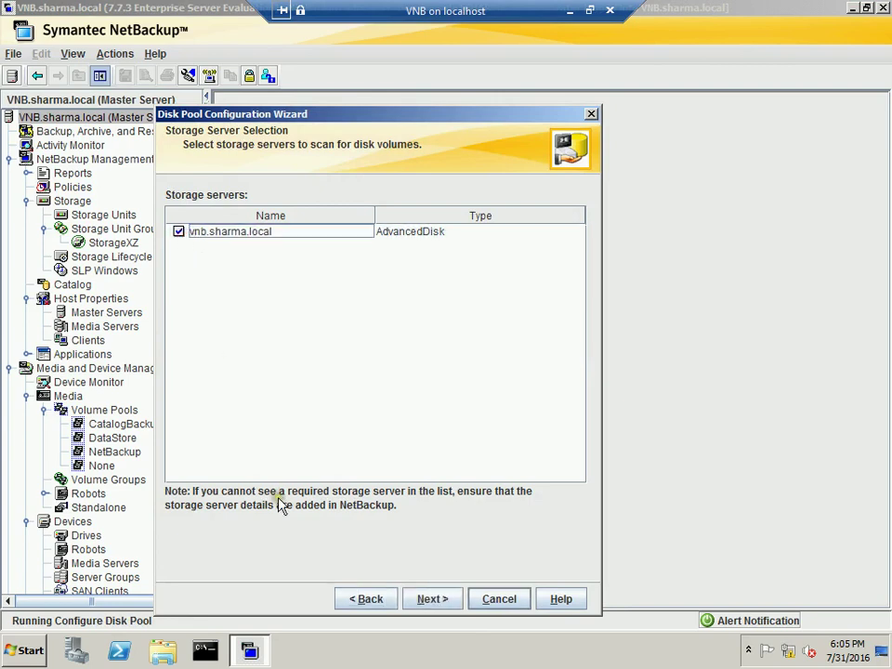
{"action": "left_click", "coordinate": [430, 602]}
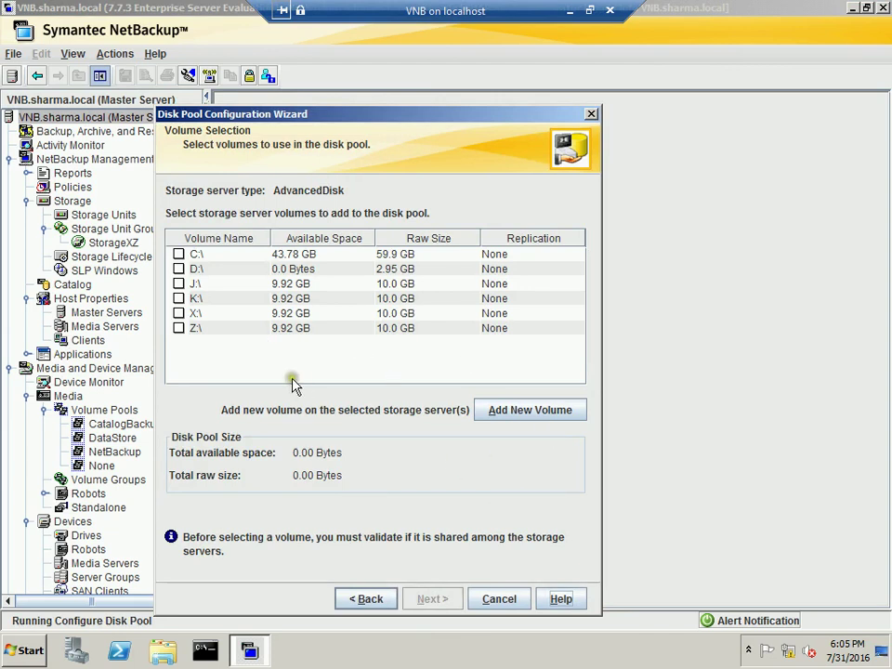
Add the J:\ and K:\ volumes to the disk pool
{"action": "left_click", "coordinate": [178, 283]}
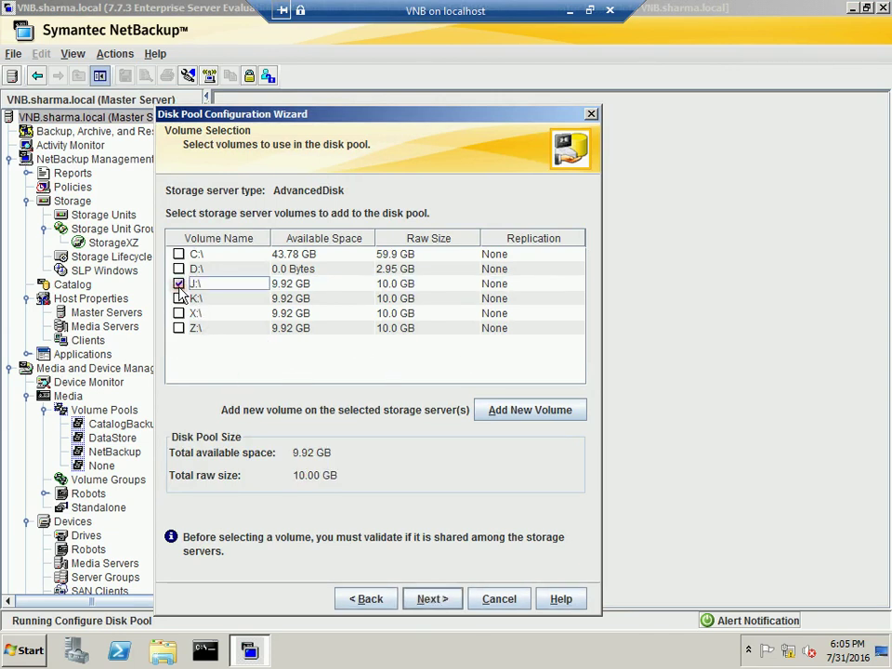
{"action": "left_click", "coordinate": [179, 299]}
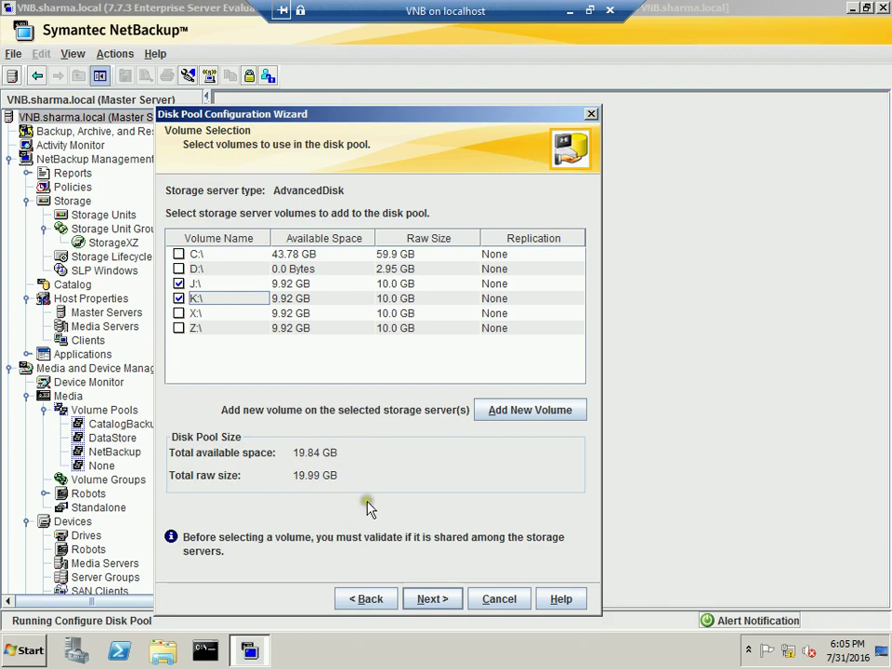
{"action": "left_click", "coordinate": [433, 599]}
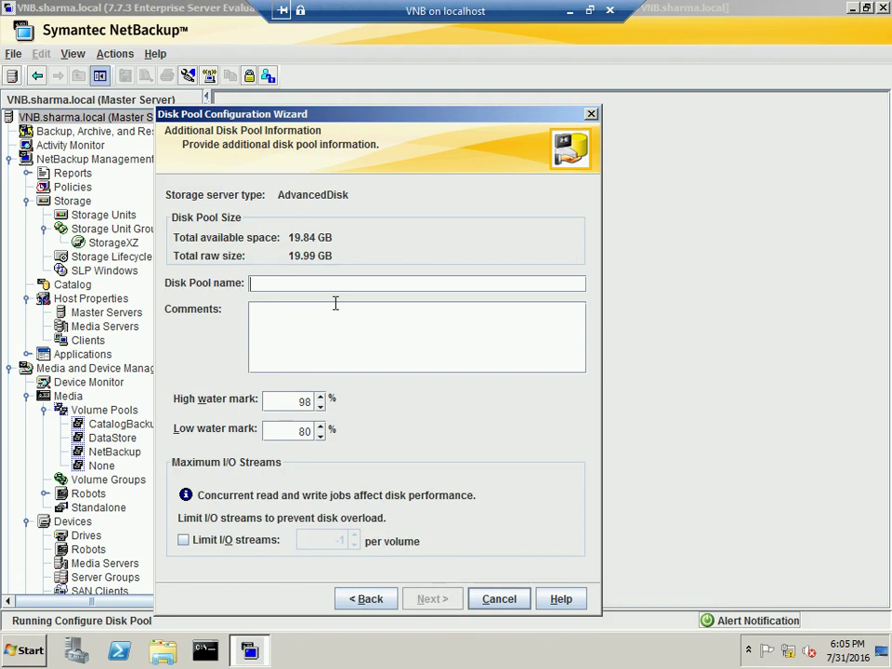
Name the disk pool Myadvancedisk, limit I/O streams to 2 per volume and create the pool
{"action": "type", "text": "Myad"}
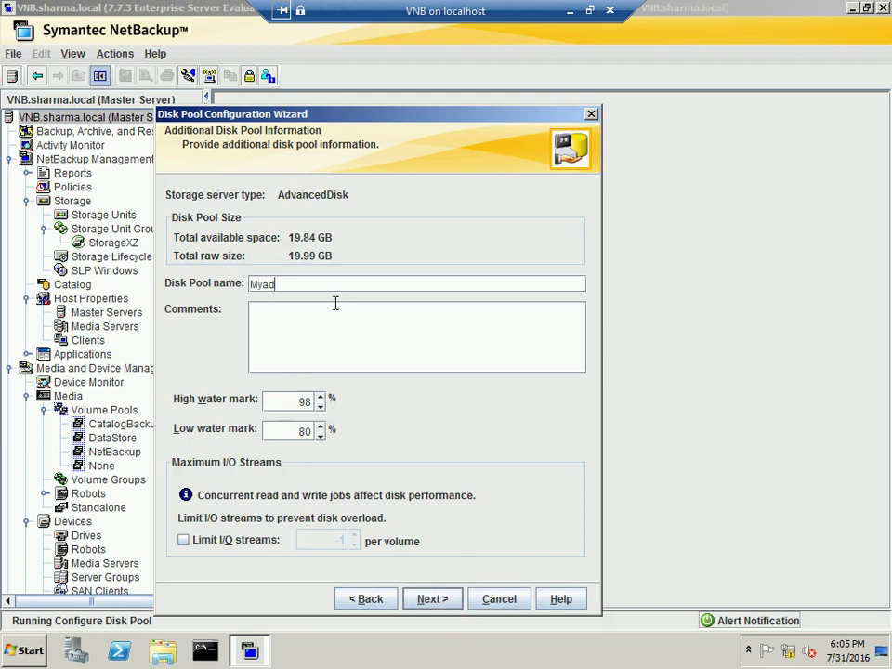
{"action": "type", "text": "vancedisk"}
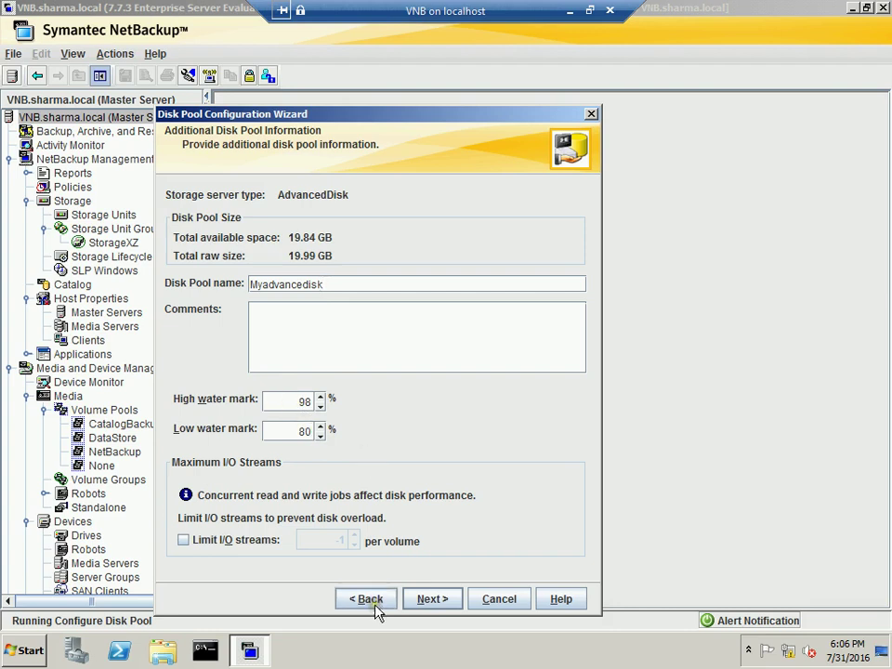
{"action": "left_click", "coordinate": [195, 547]}
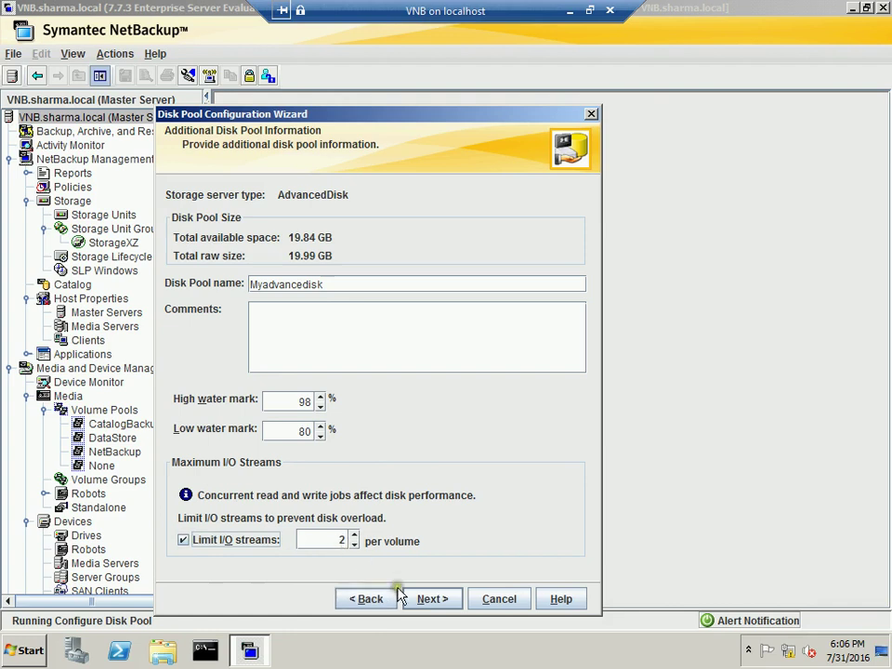
{"action": "left_click", "coordinate": [433, 600]}
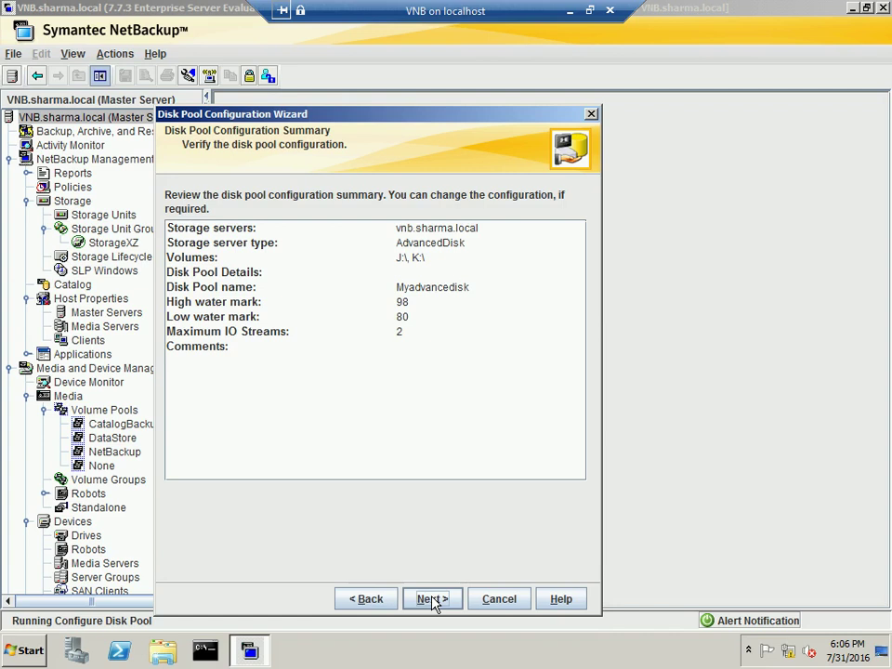
{"action": "left_click", "coordinate": [433, 600]}
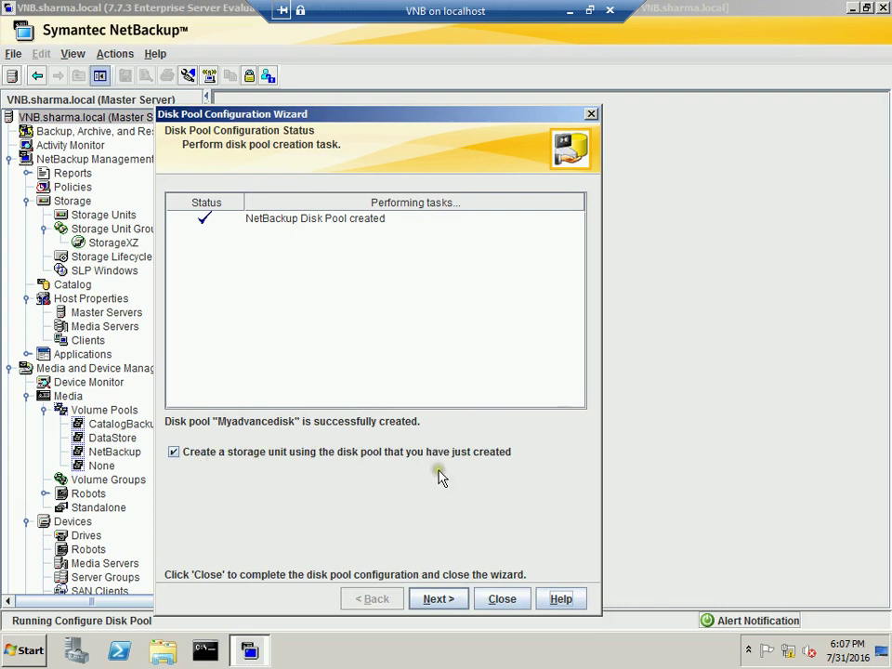
Define a storage unit for the new pool named MyadvancediskJK, using only the media server vnb.sharma.local
{"action": "left_click", "coordinate": [432, 602]}
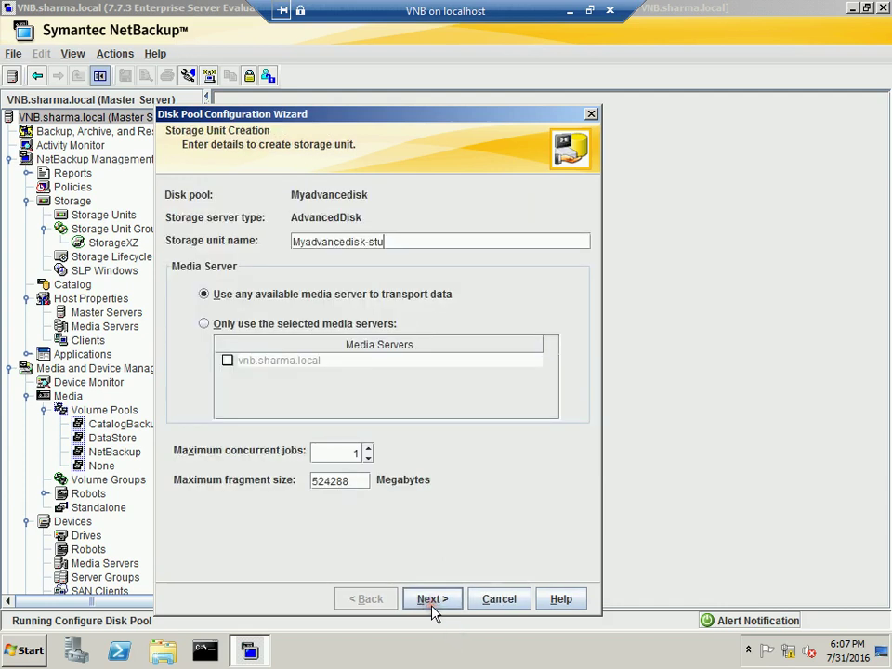
{"action": "key", "text": "BackSpace"}
{"action": "key", "text": "BackSpace"}
{"action": "key", "text": "BackSpace"}
{"action": "key", "text": "BackSpace"}
{"action": "type", "text": "JK"}
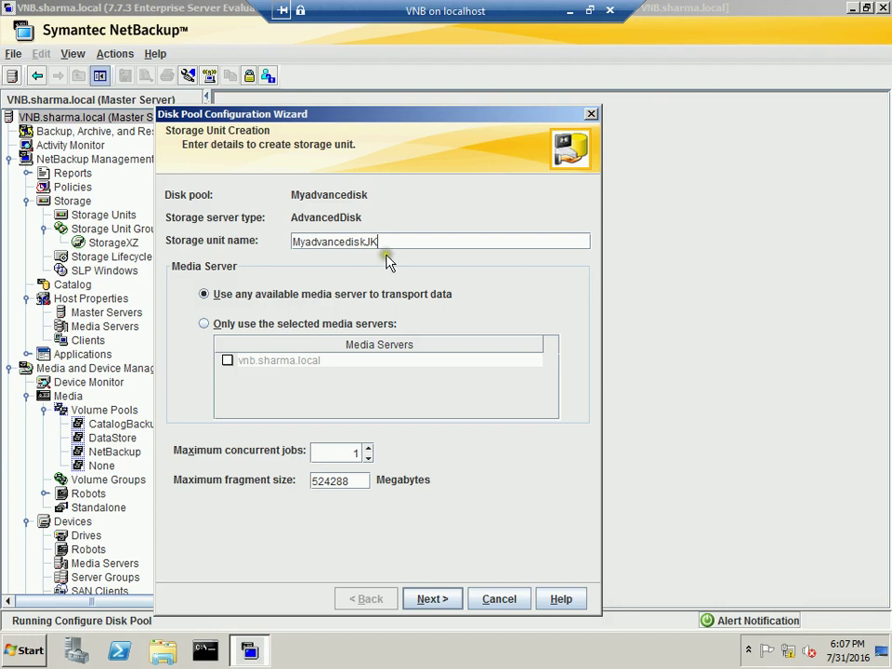
{"action": "left_click", "coordinate": [203, 324]}
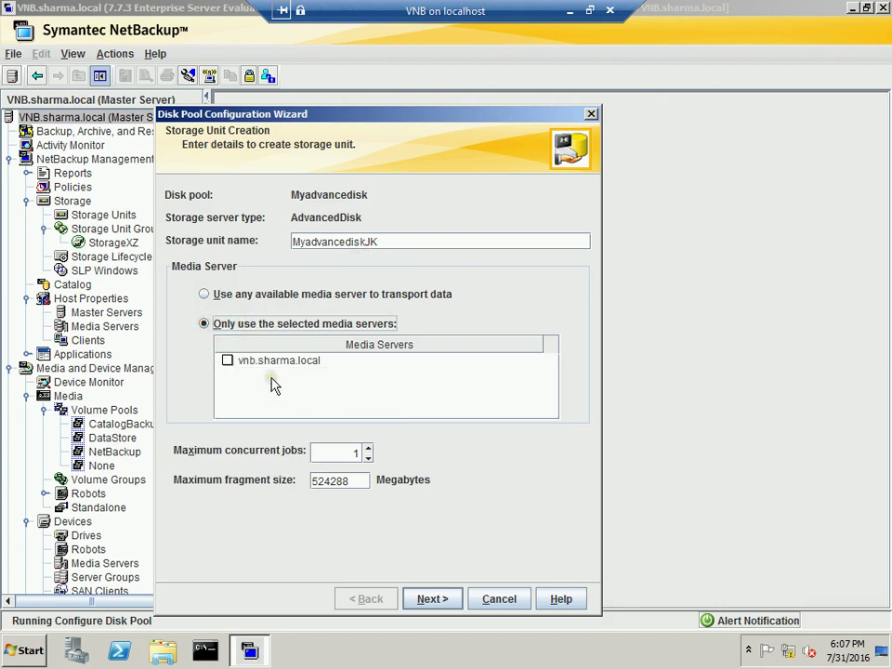
{"action": "left_click", "coordinate": [228, 361]}
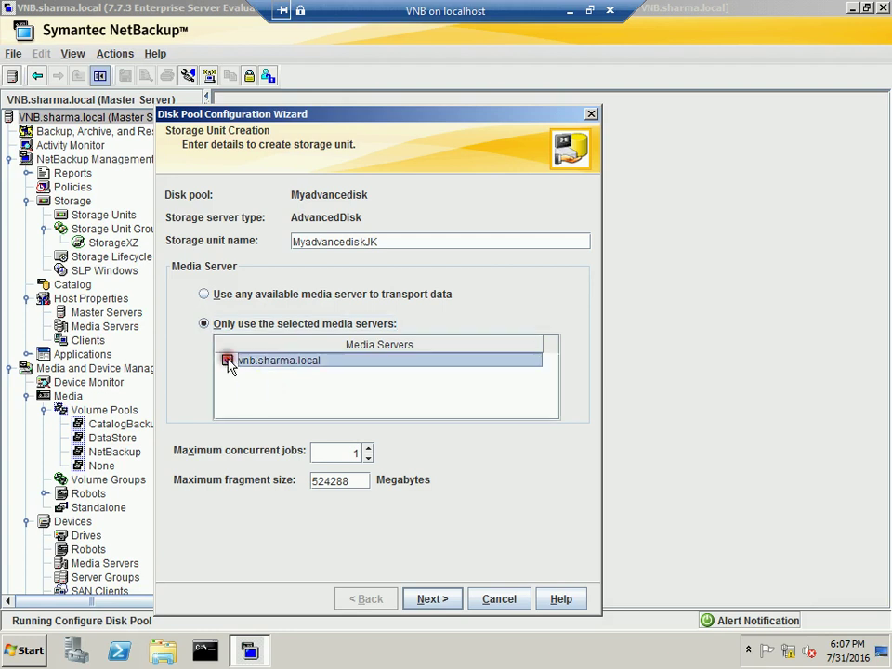
Raise the storage unit's maximum concurrent jobs and finish the Disk Pool Configuration Wizard
{"action": "left_click", "coordinate": [368, 447]}
{"action": "left_click", "coordinate": [369, 447]}
{"action": "left_click", "coordinate": [368, 449]}
{"action": "left_click", "coordinate": [369, 449]}
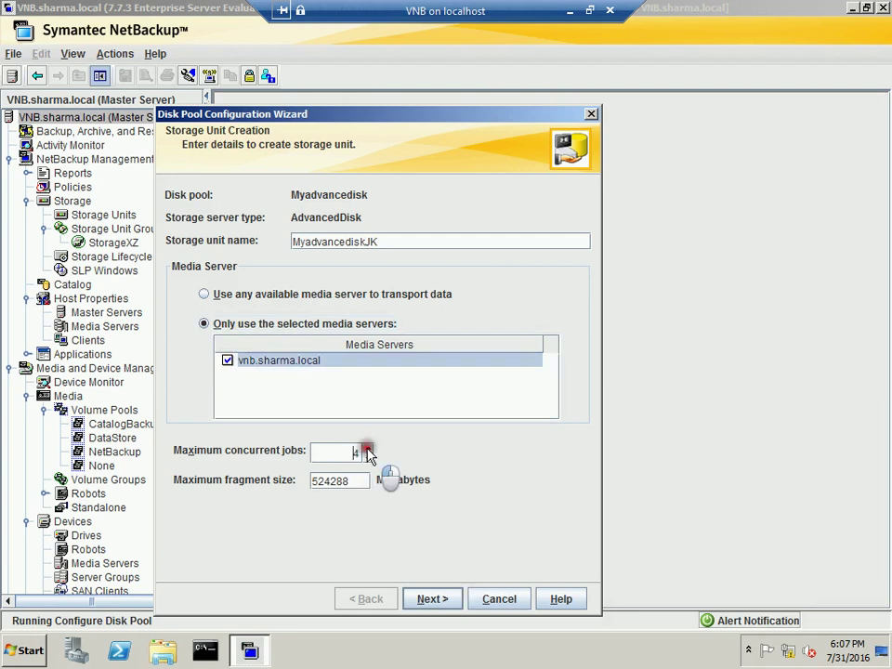
{"action": "left_click", "coordinate": [368, 449]}
{"action": "left_click", "coordinate": [369, 449]}
{"action": "left_click", "coordinate": [451, 610]}
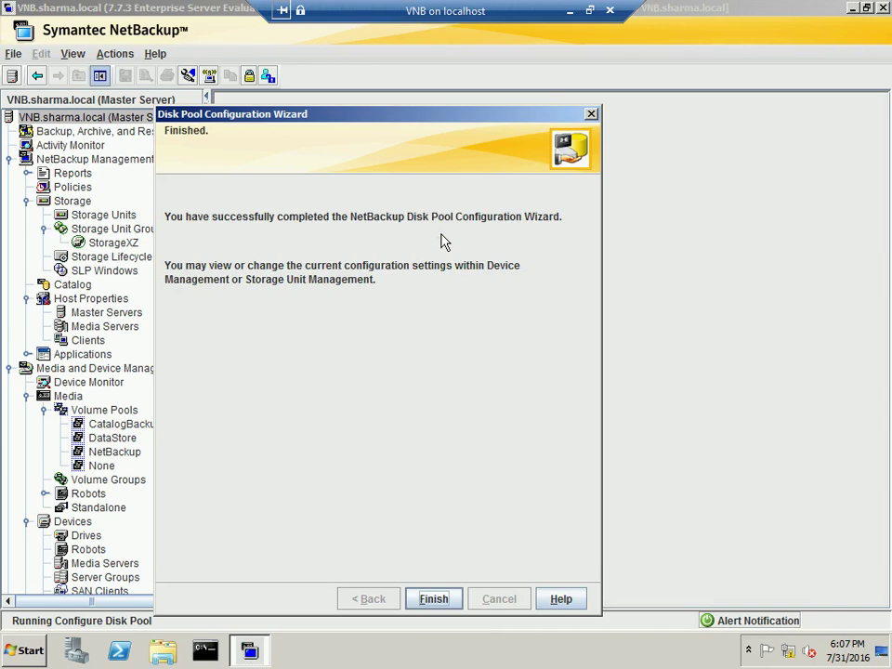
{"action": "left_click", "coordinate": [435, 600]}
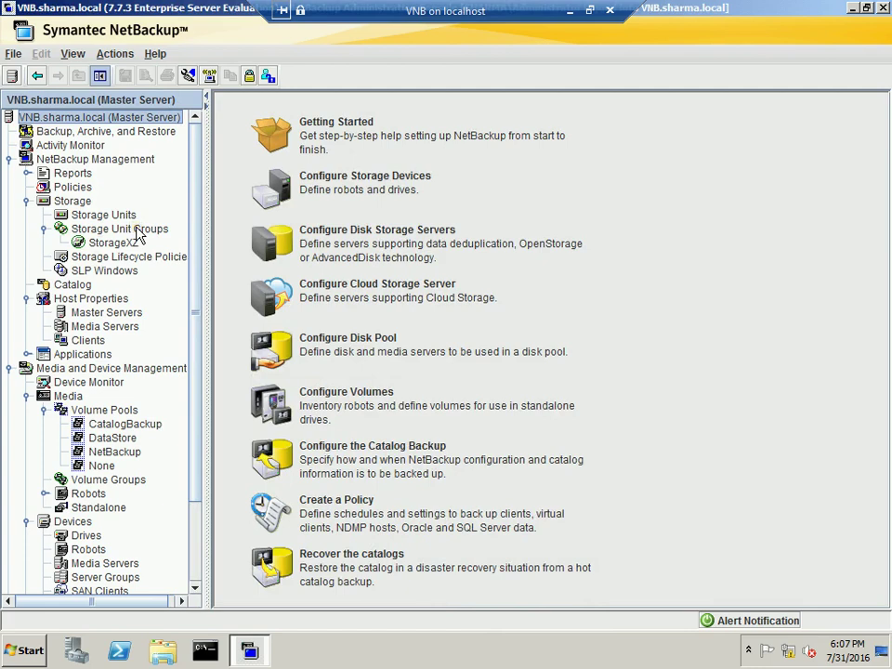
List the storage units and widen the Name column to check the MyadvancediskJK entry
{"action": "left_click", "coordinate": [119, 218]}
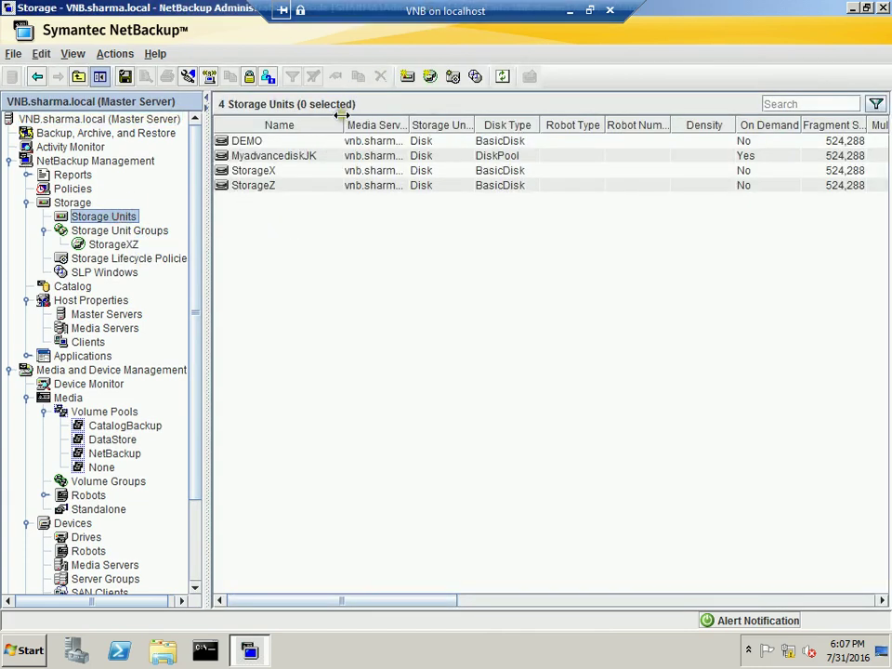
{"action": "left_click_drag", "start_coordinate": [342, 114], "coordinate": [381, 120]}
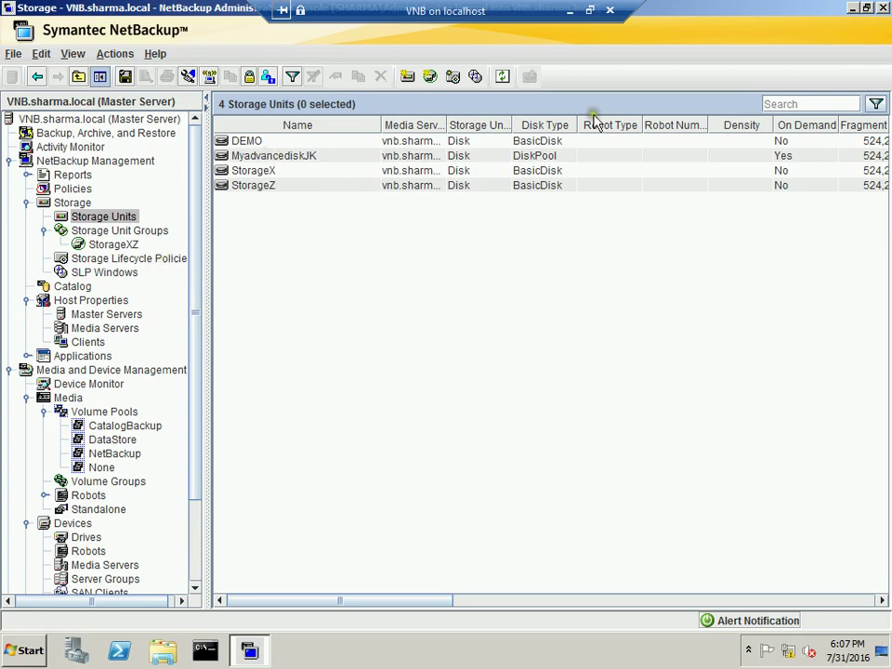
{"action": "left_click", "coordinate": [589, 11]}
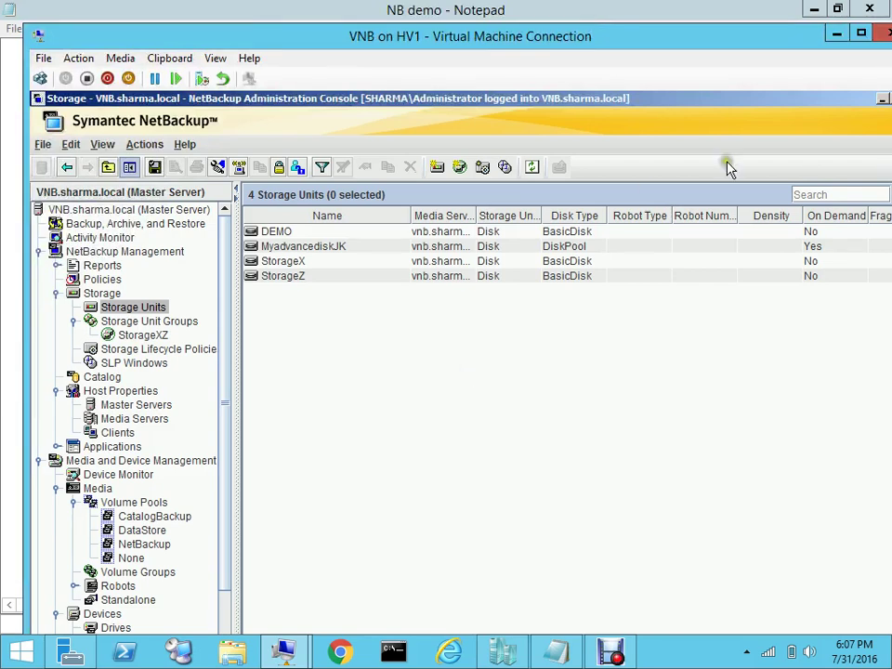
{"action": "left_click", "coordinate": [837, 33]}
{"action": "left_click", "coordinate": [813, 11]}
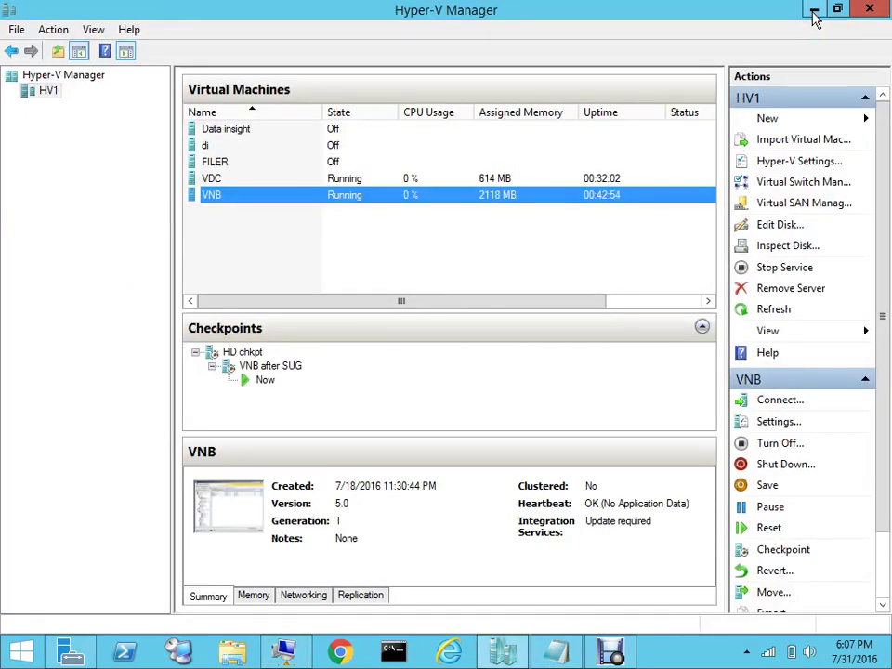
{"action": "left_click", "coordinate": [812, 11]}
{"action": "left_click", "coordinate": [611, 652]}
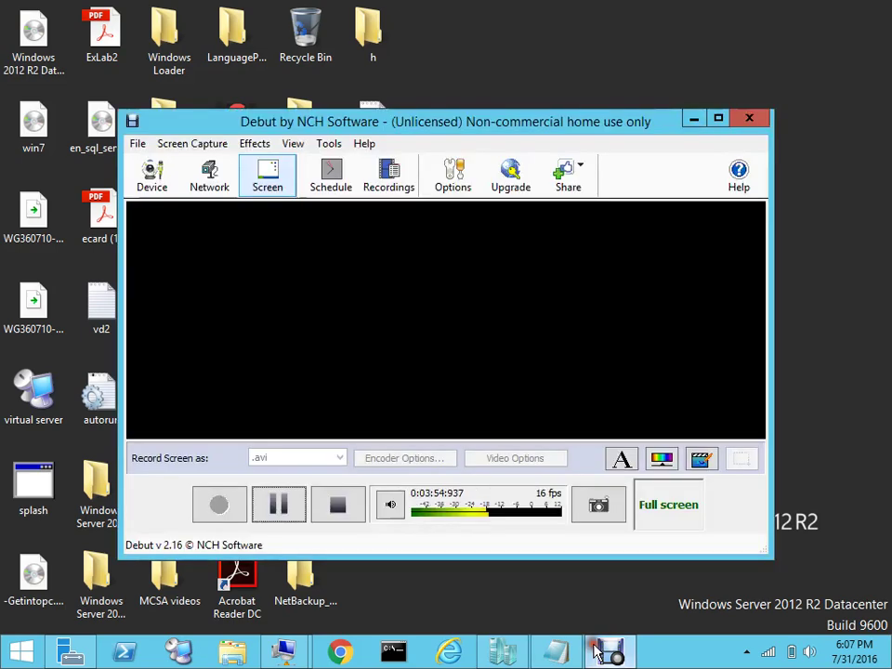